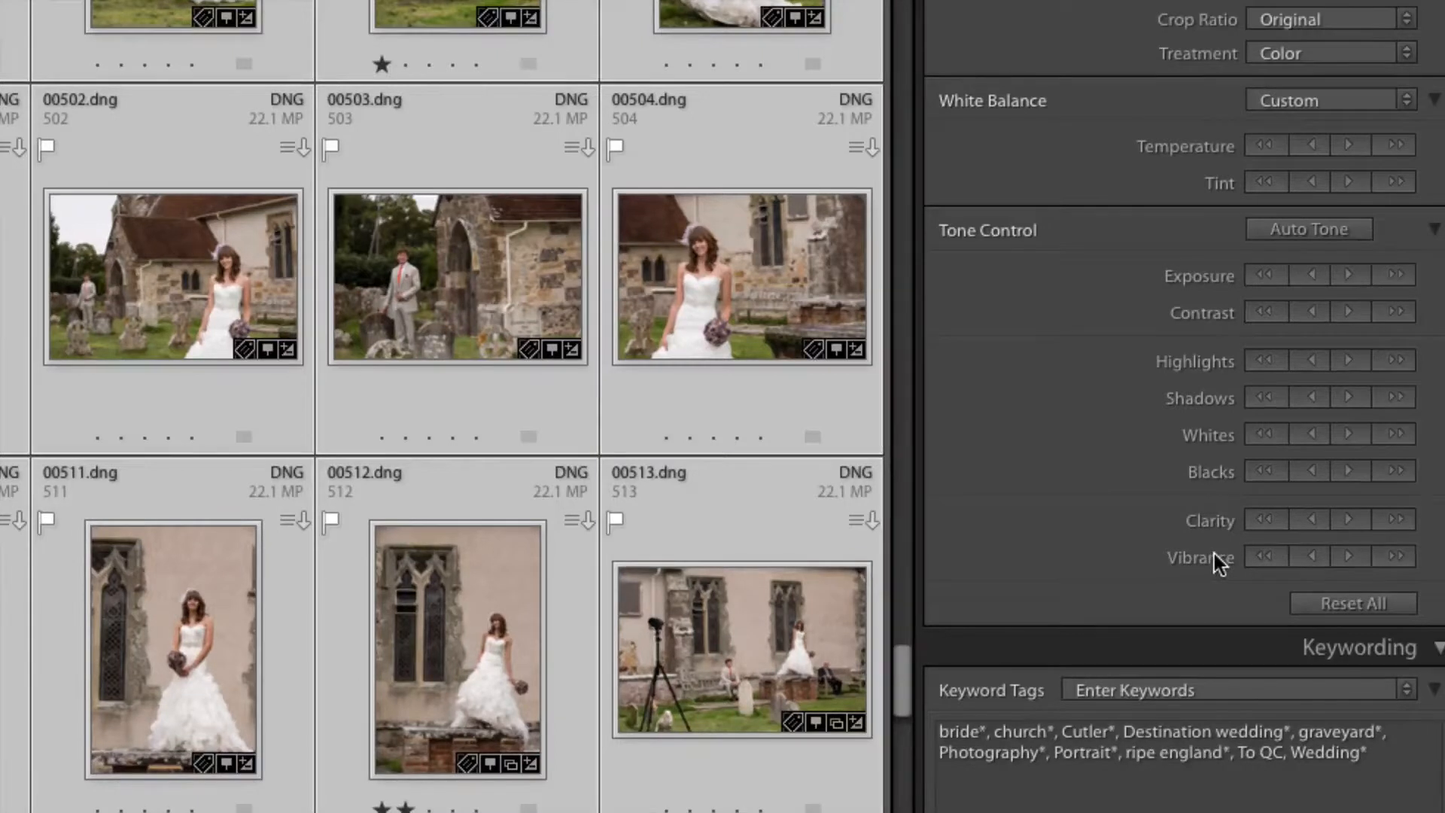
- Check the selected wedding photos in the Develop module and return to the Library grid
key("alt")
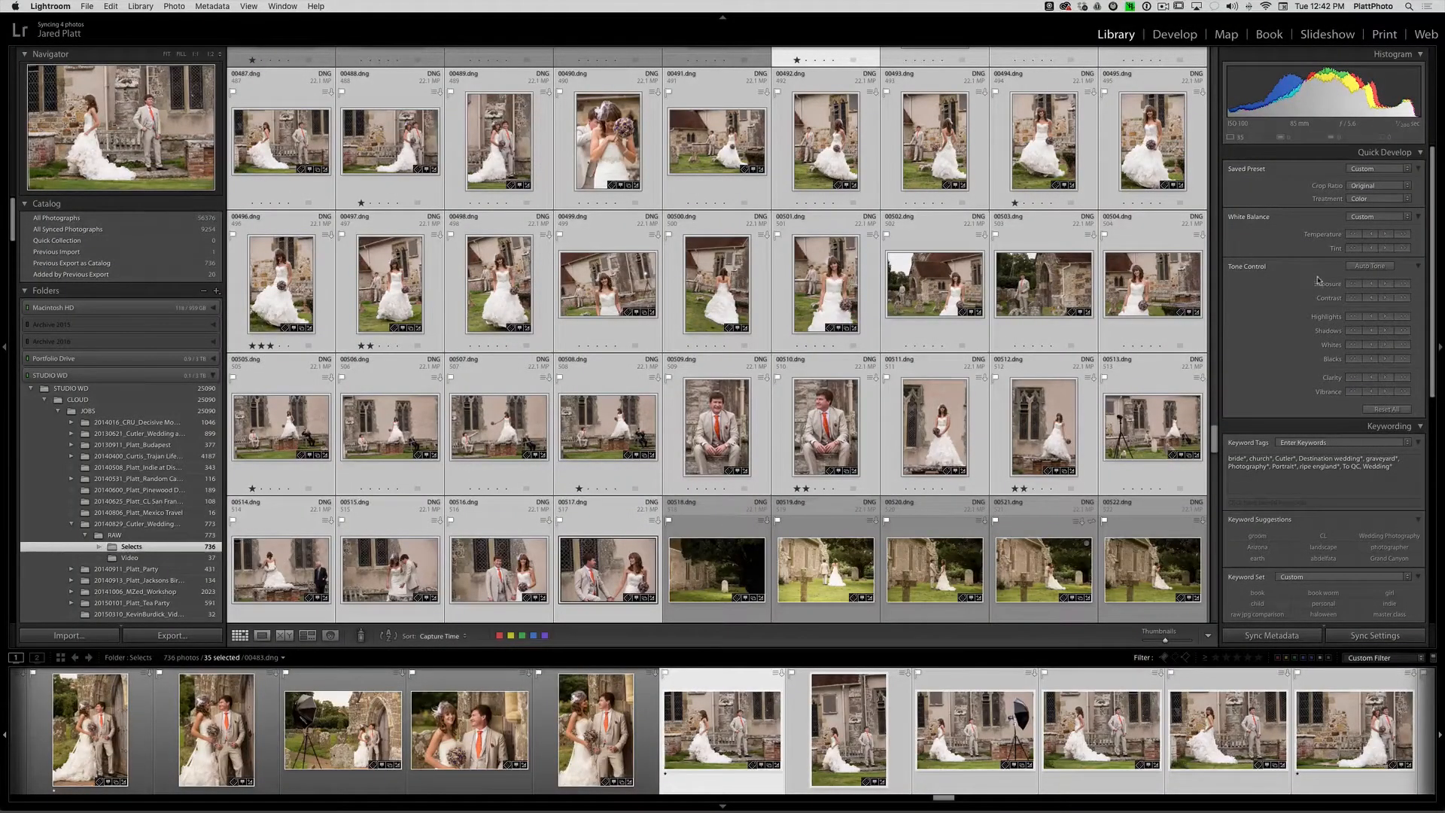
left_click(1175, 35)
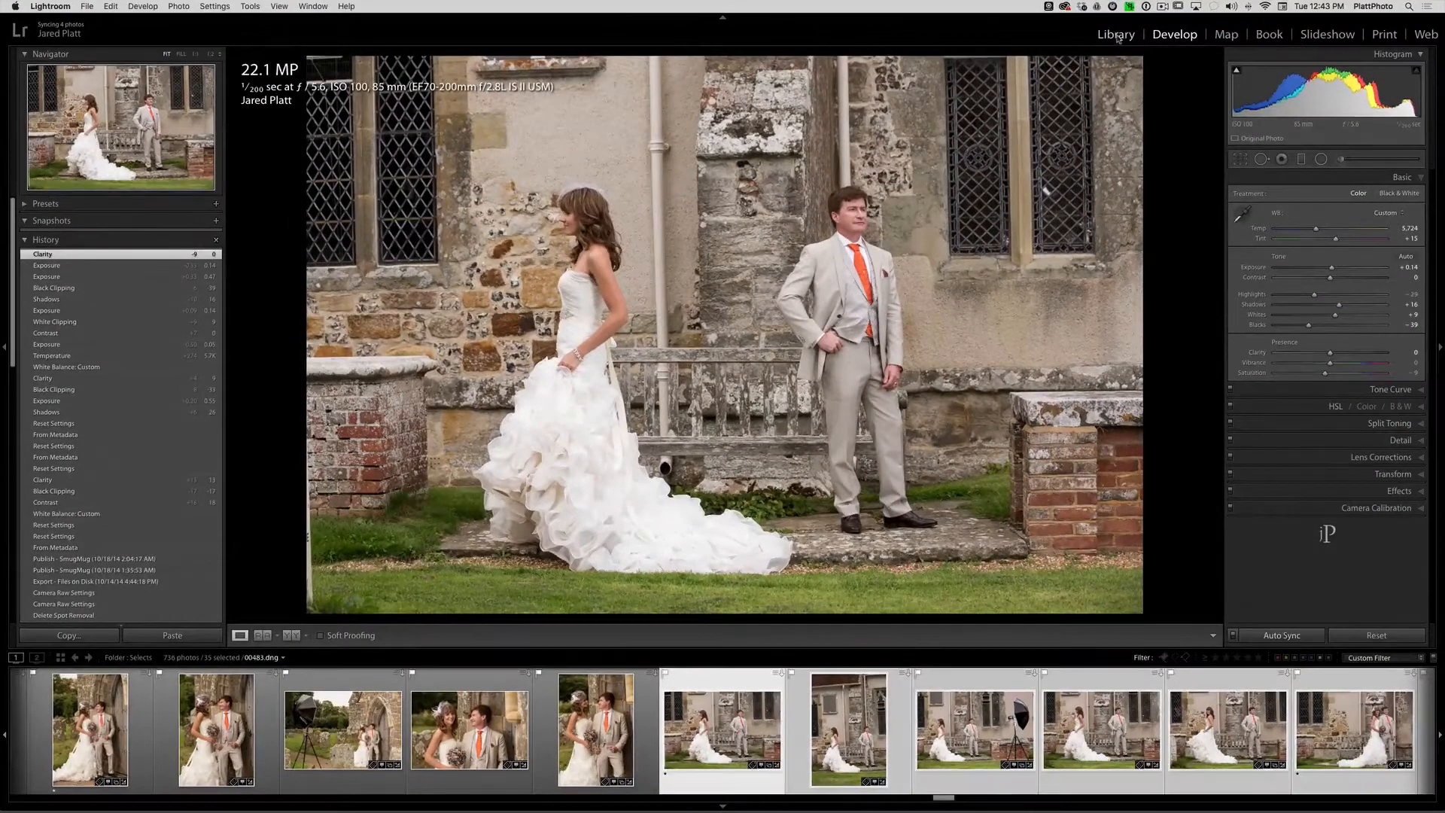
left_click(1116, 35)
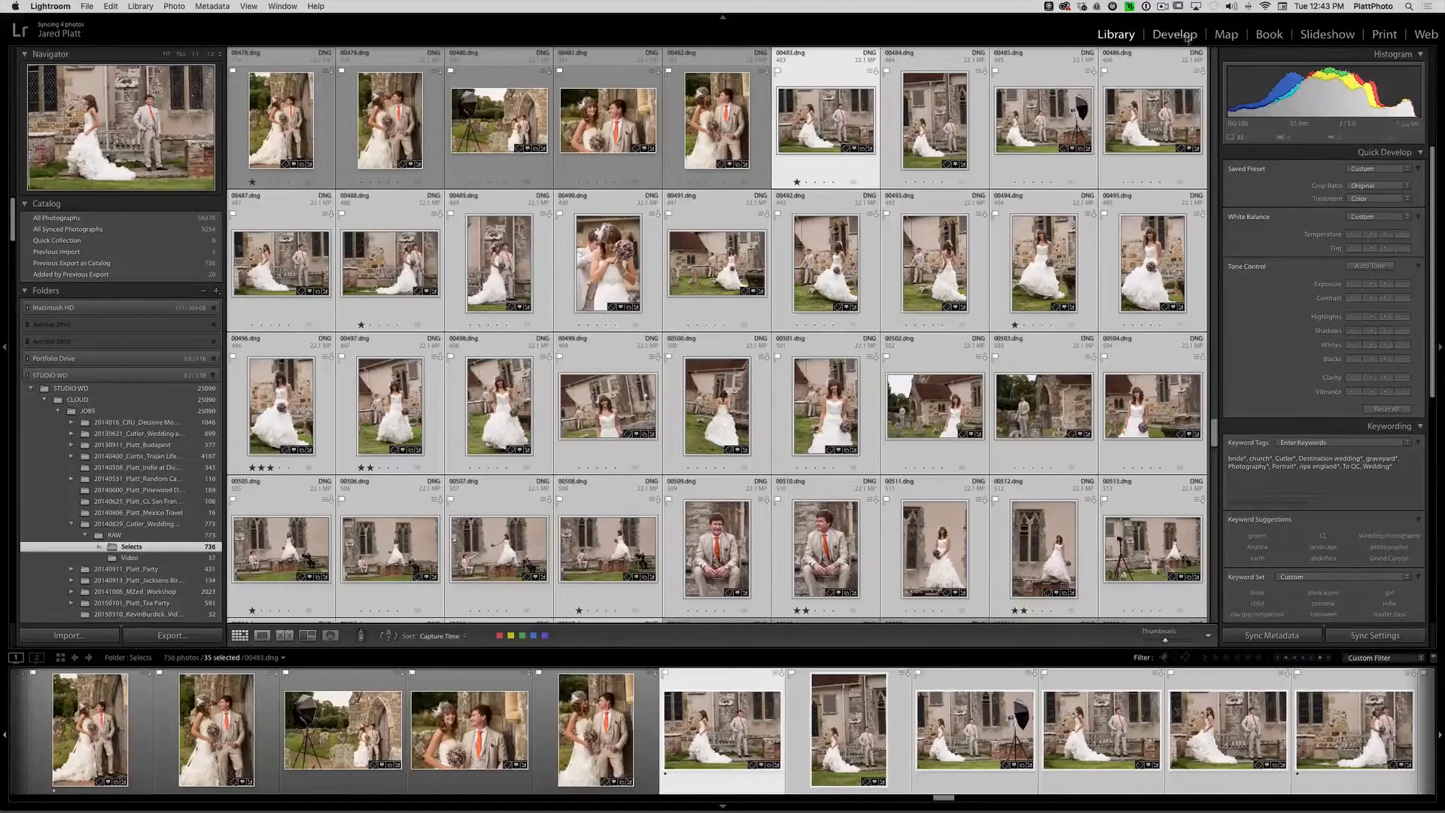
- In the Develop module, set the exposure of groom portrait 00510.dng to +1.00 and of groom portrait 00509.dng to -1.00
left_click(1177, 35)
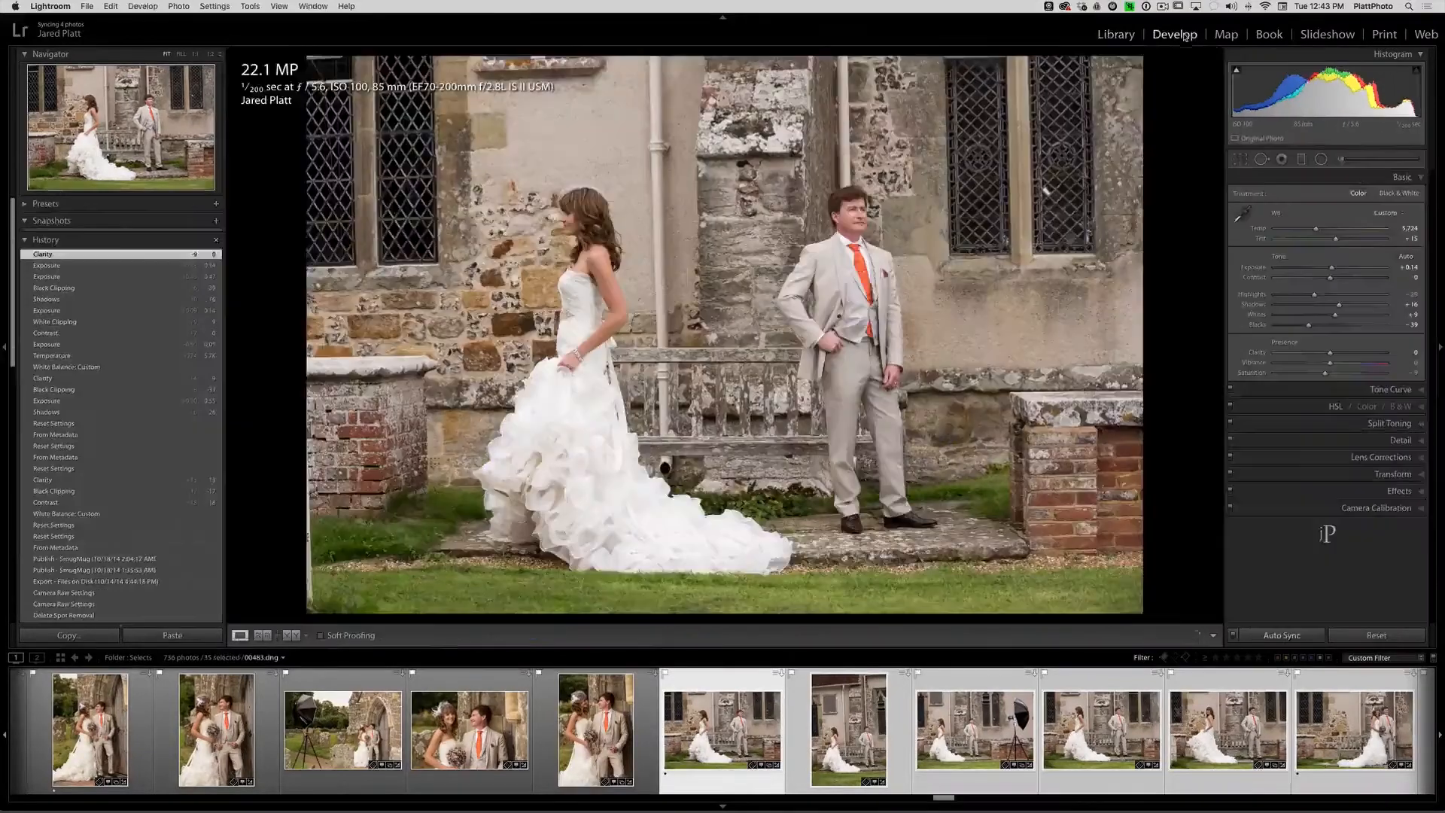
scroll(846, 760, "down", 5)
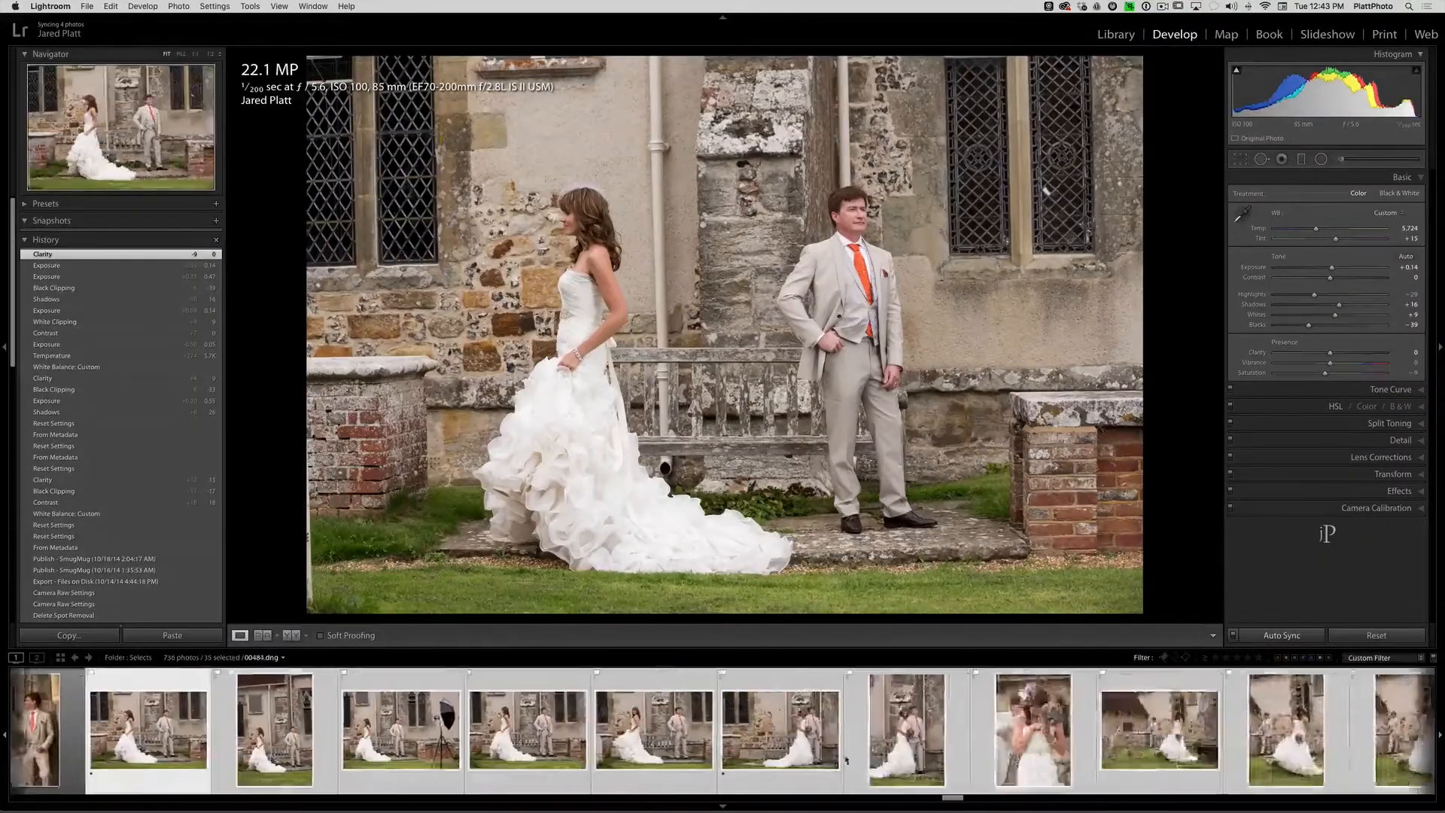
scroll(846, 760, "down", 8)
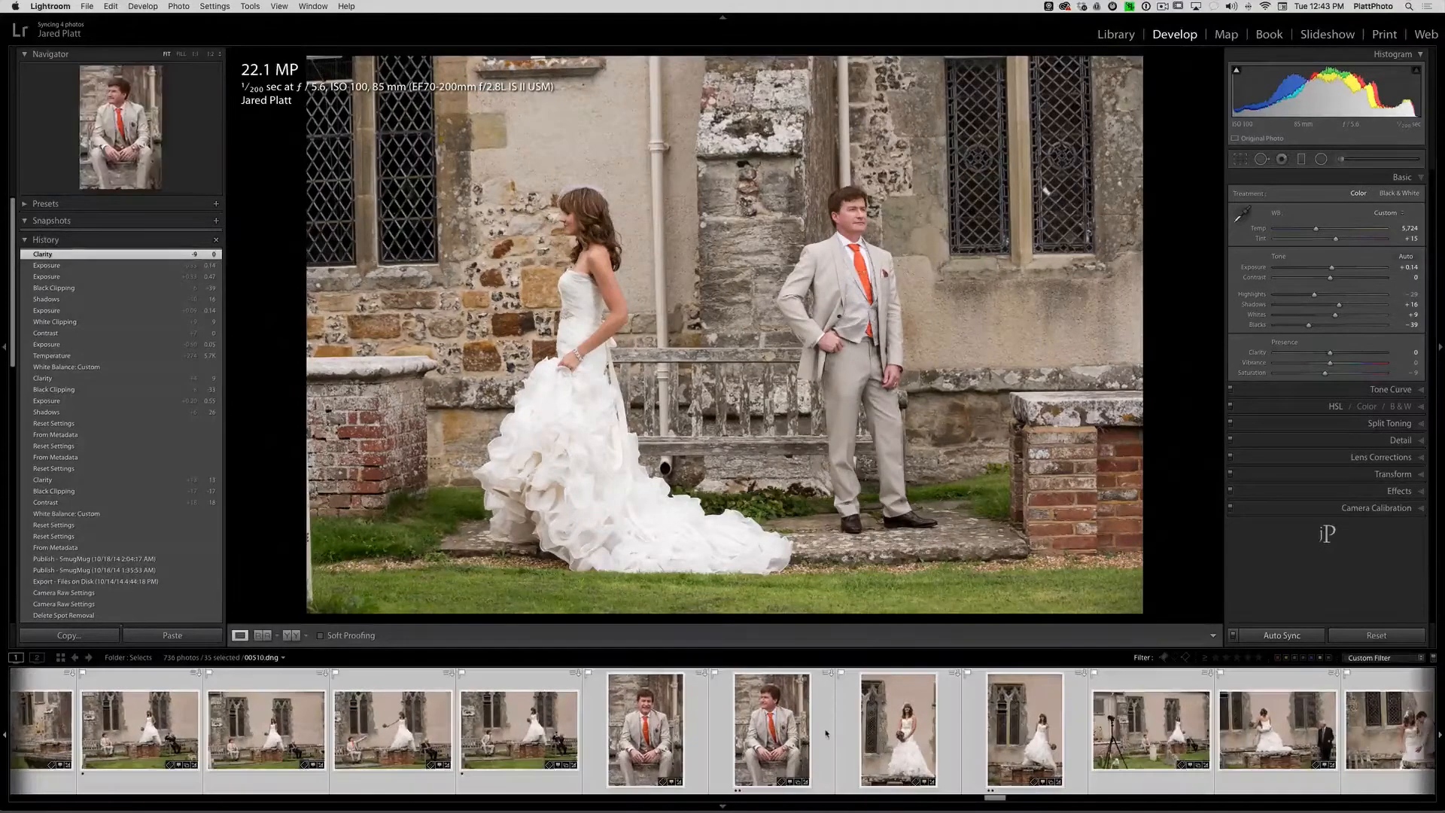
left_click(824, 734)
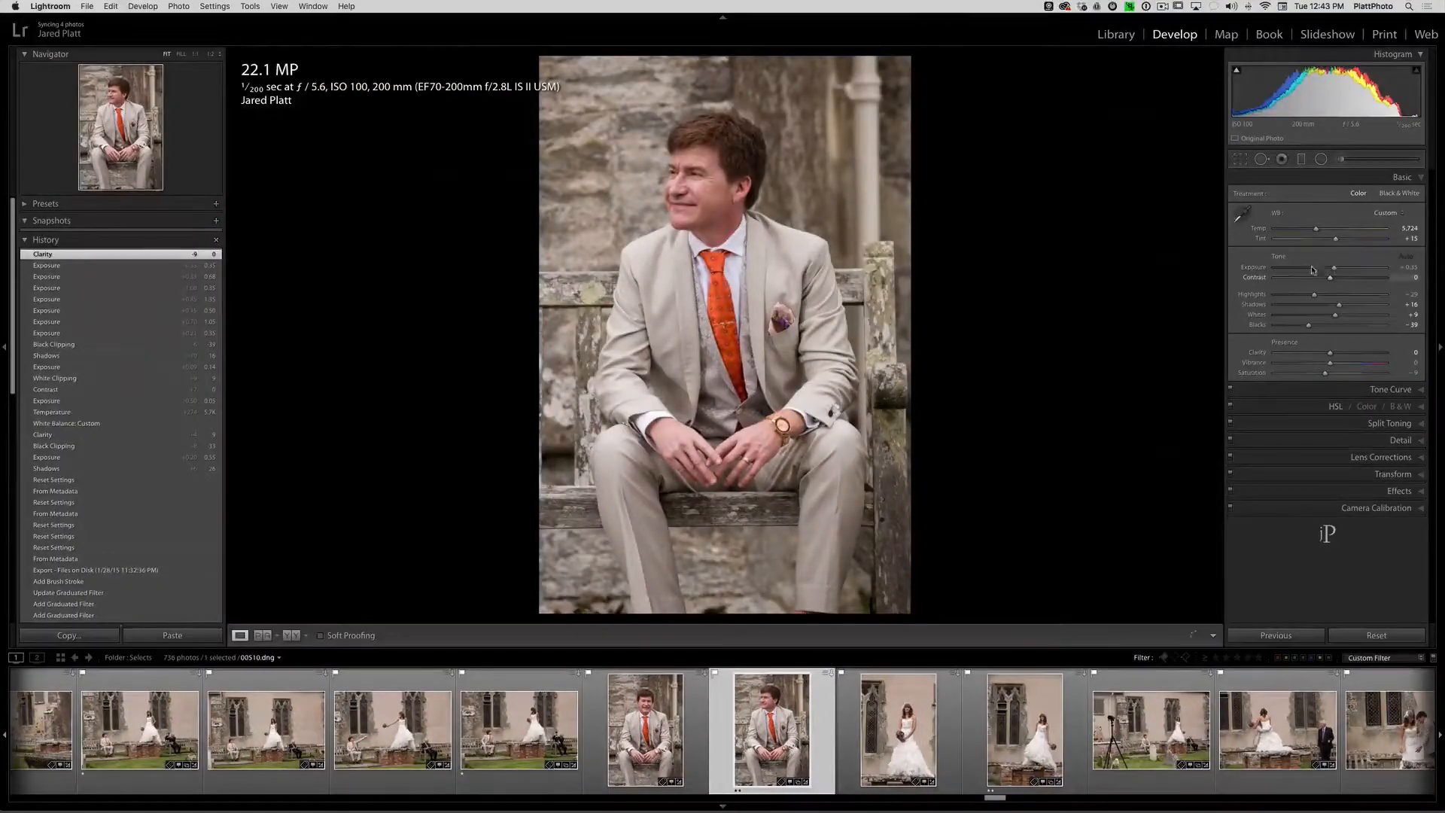
left_click_drag(1335, 271, 1341, 271)
left_click(645, 727)
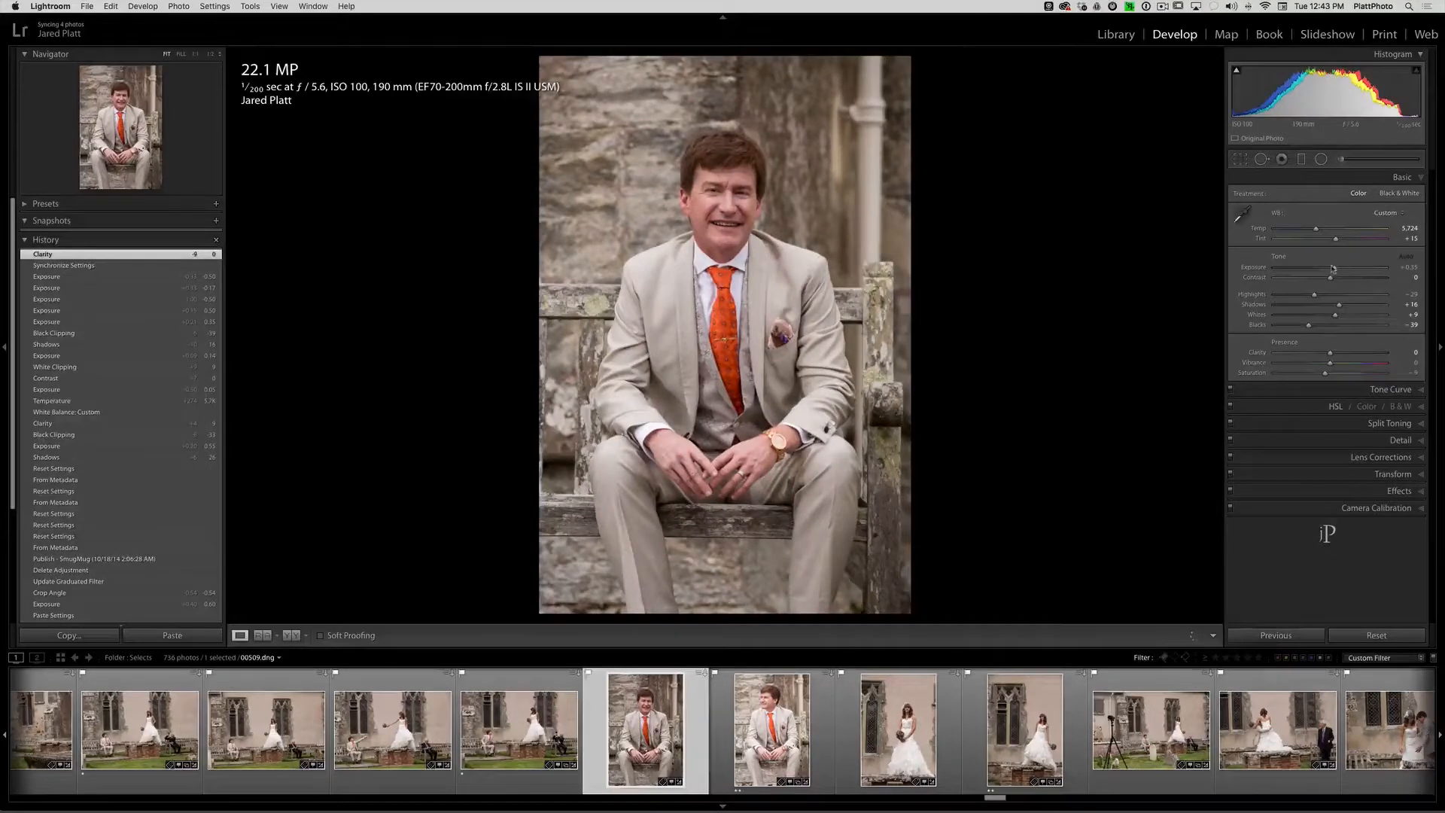
left_click_drag(1333, 269, 1319, 272)
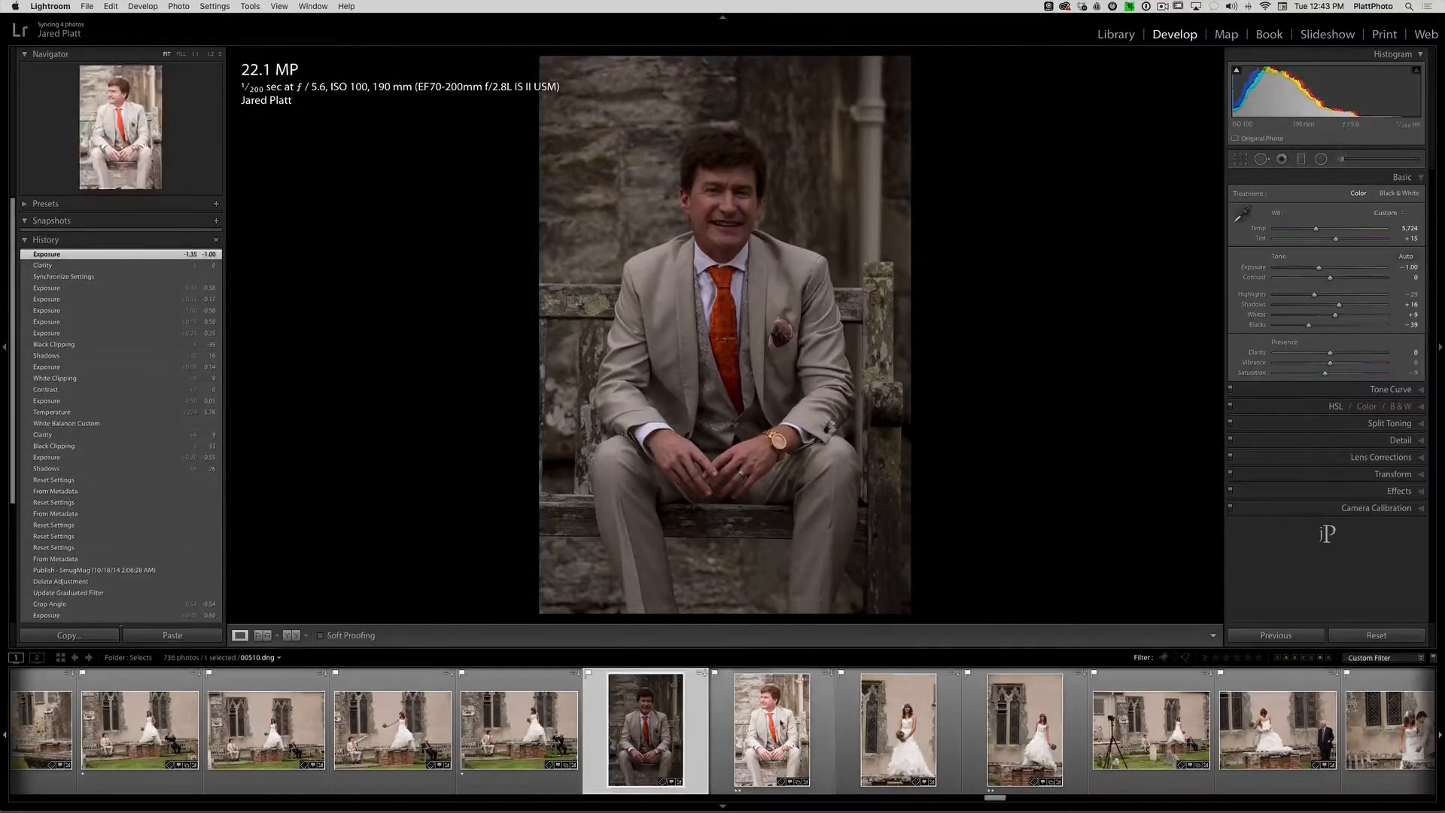
- Select 00509.dng and 00510.dng together with Auto Sync, set their exposure to 0.00, make 00510.dng the active photo, and set exposure to +0.30
left_click(758, 718, "super")
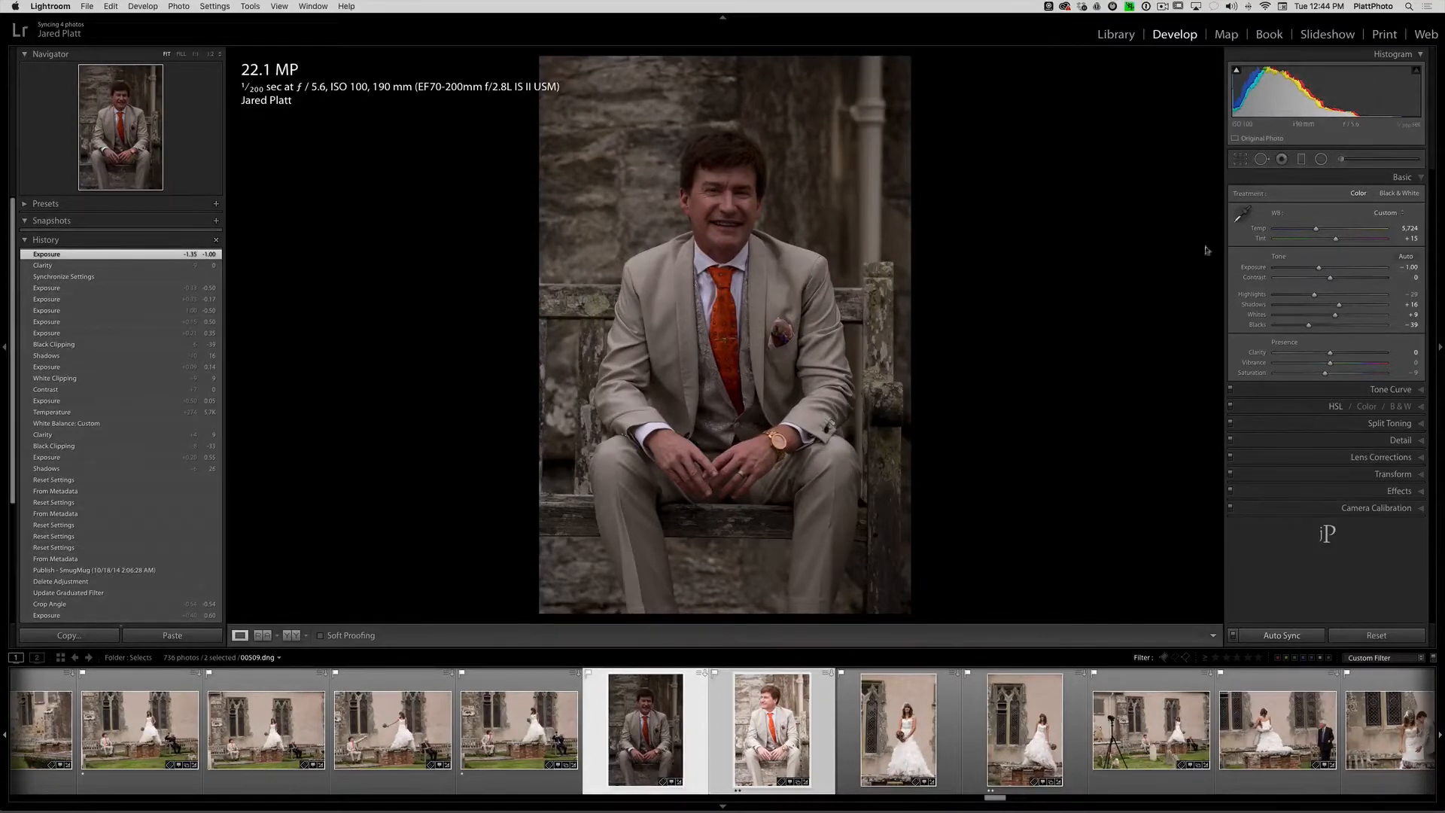
left_click_drag(1320, 271, 1332, 271)
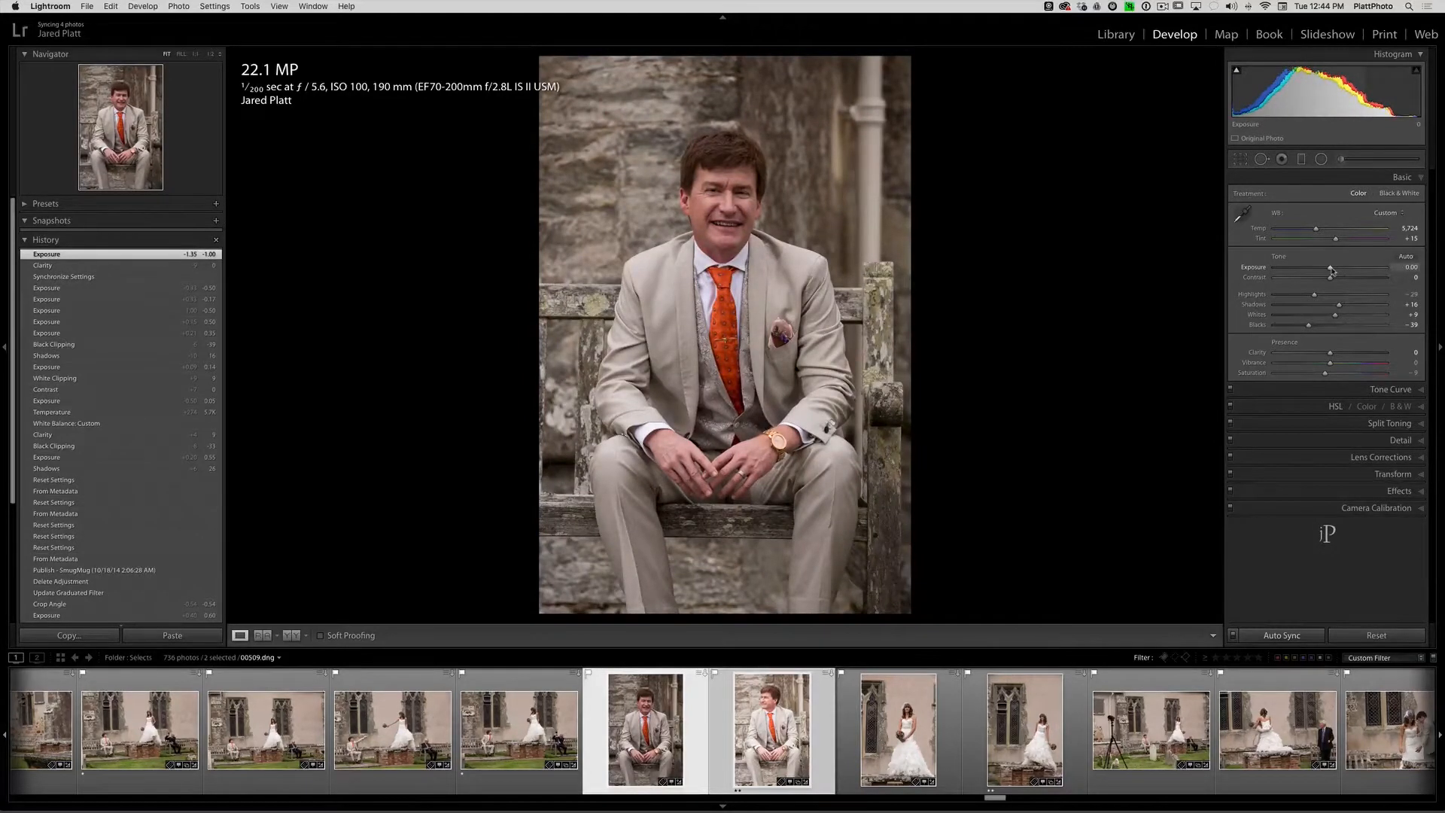
left_click_drag(1332, 271, 1332, 271)
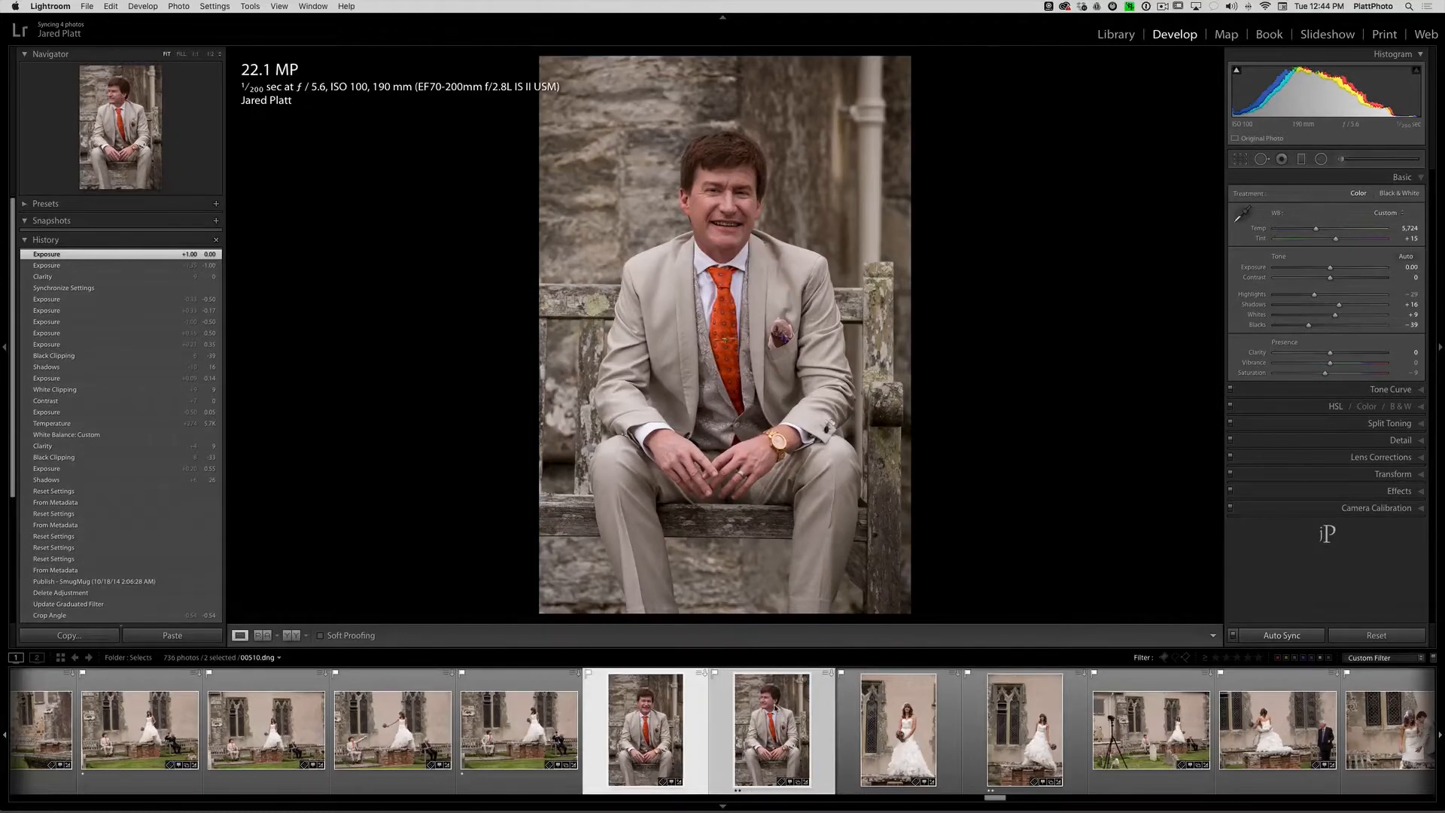
left_click(768, 728)
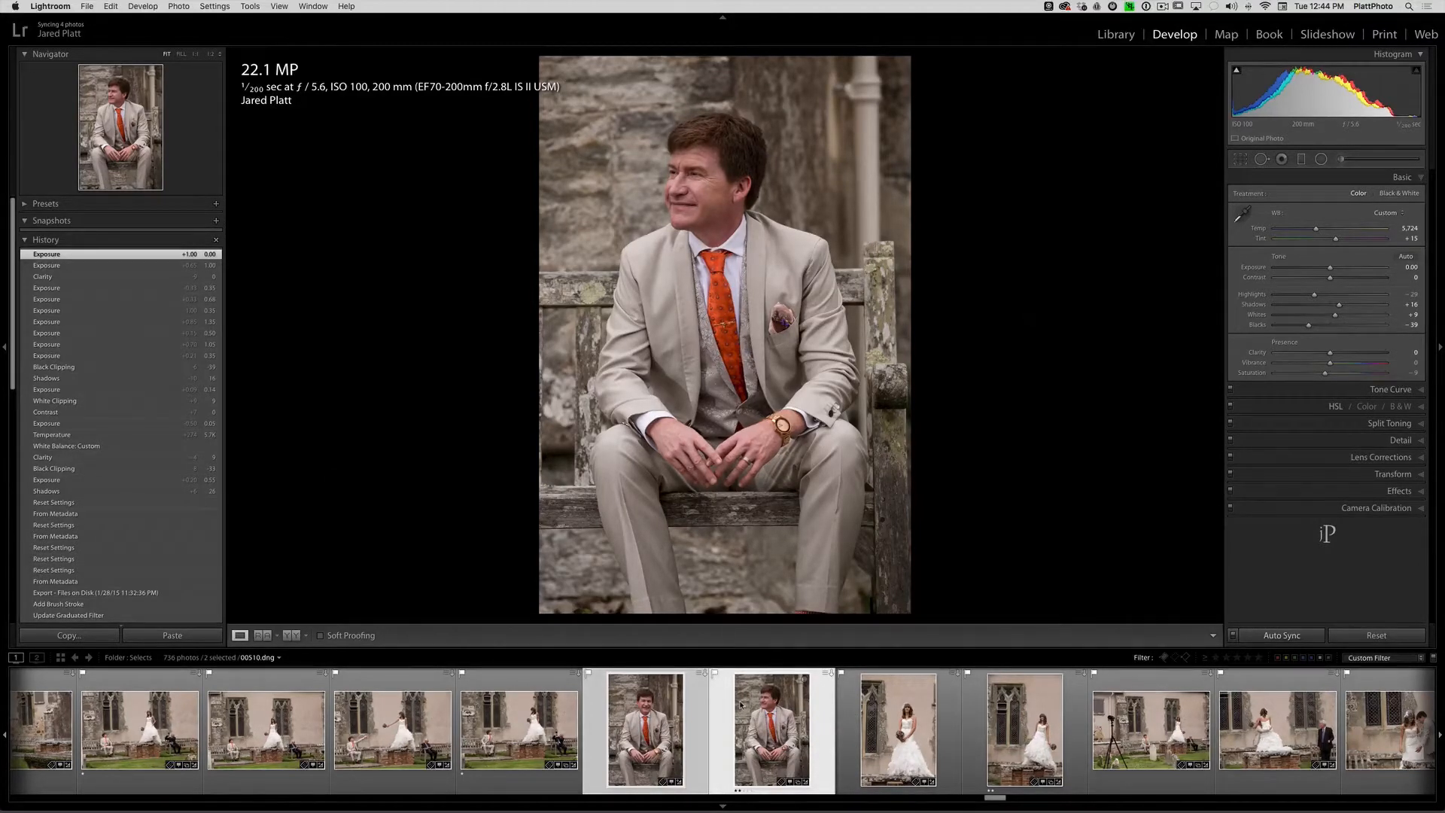
left_click_drag(1332, 270, 1334, 268)
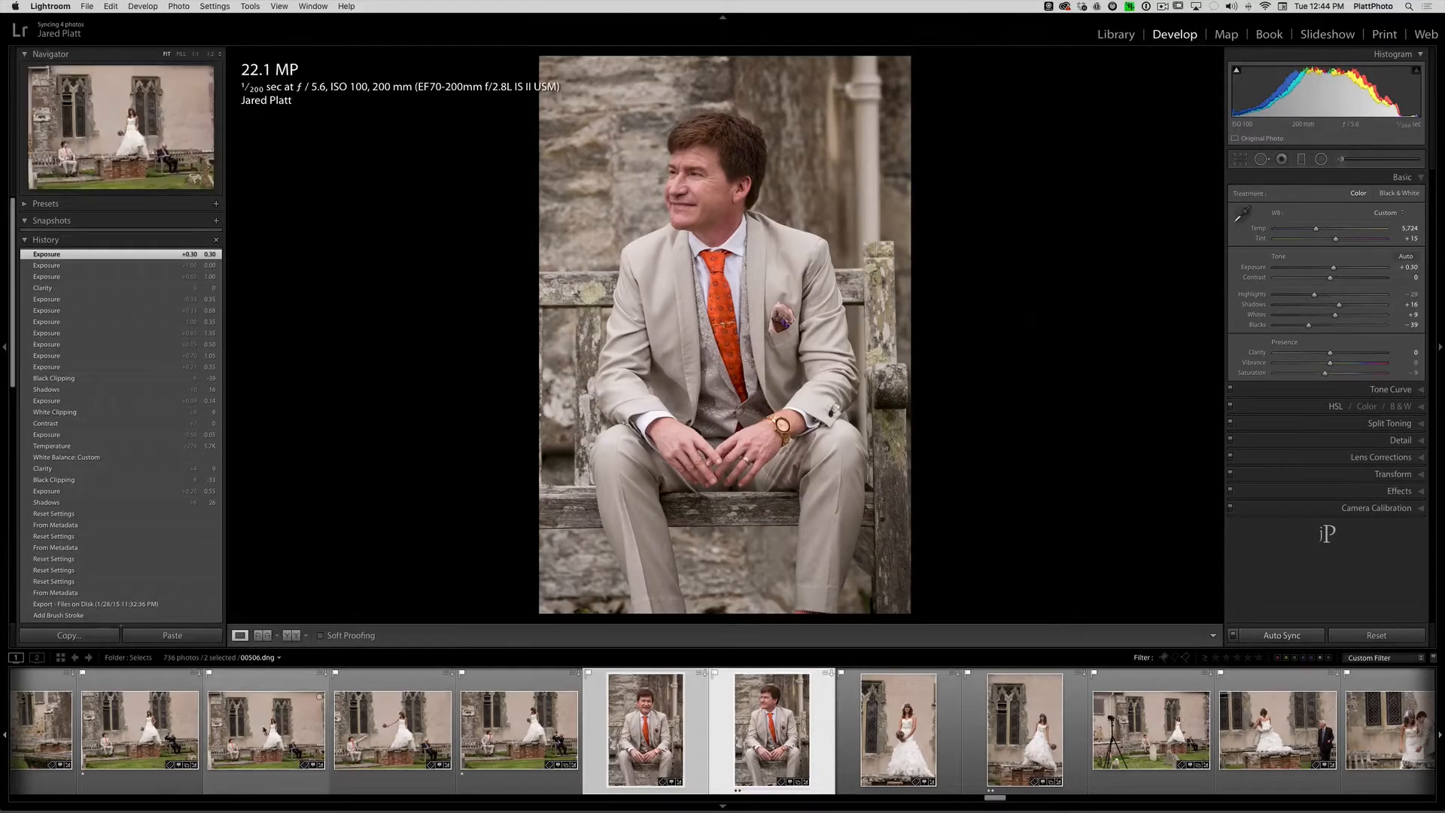
- View the photo 00506.dng and browse back through the series to view 00490.dng
left_click(265, 730)
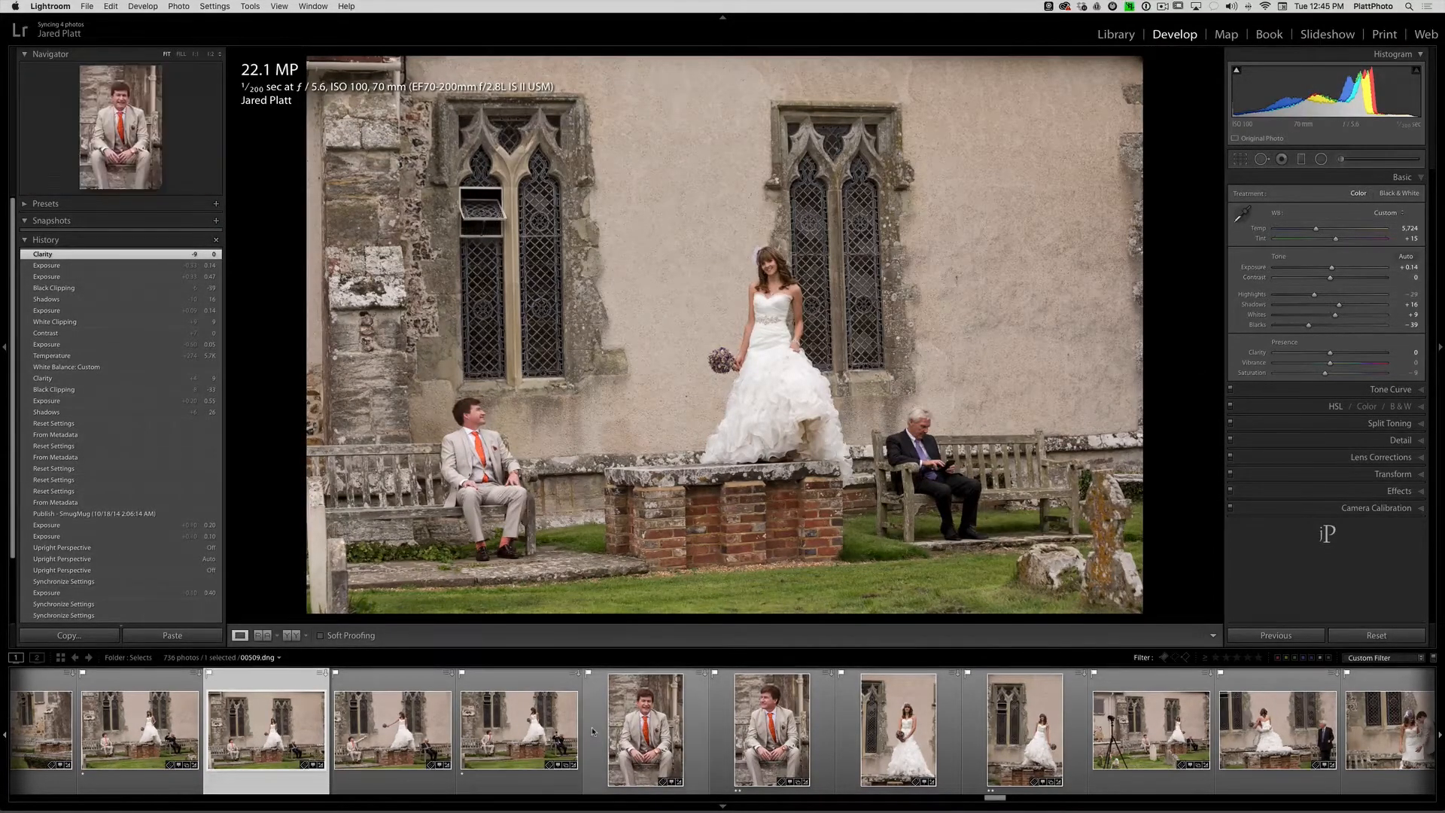
scroll(593, 730, "up", 5)
scroll(593, 730, "up", 3)
scroll(443, 740, "up", 3)
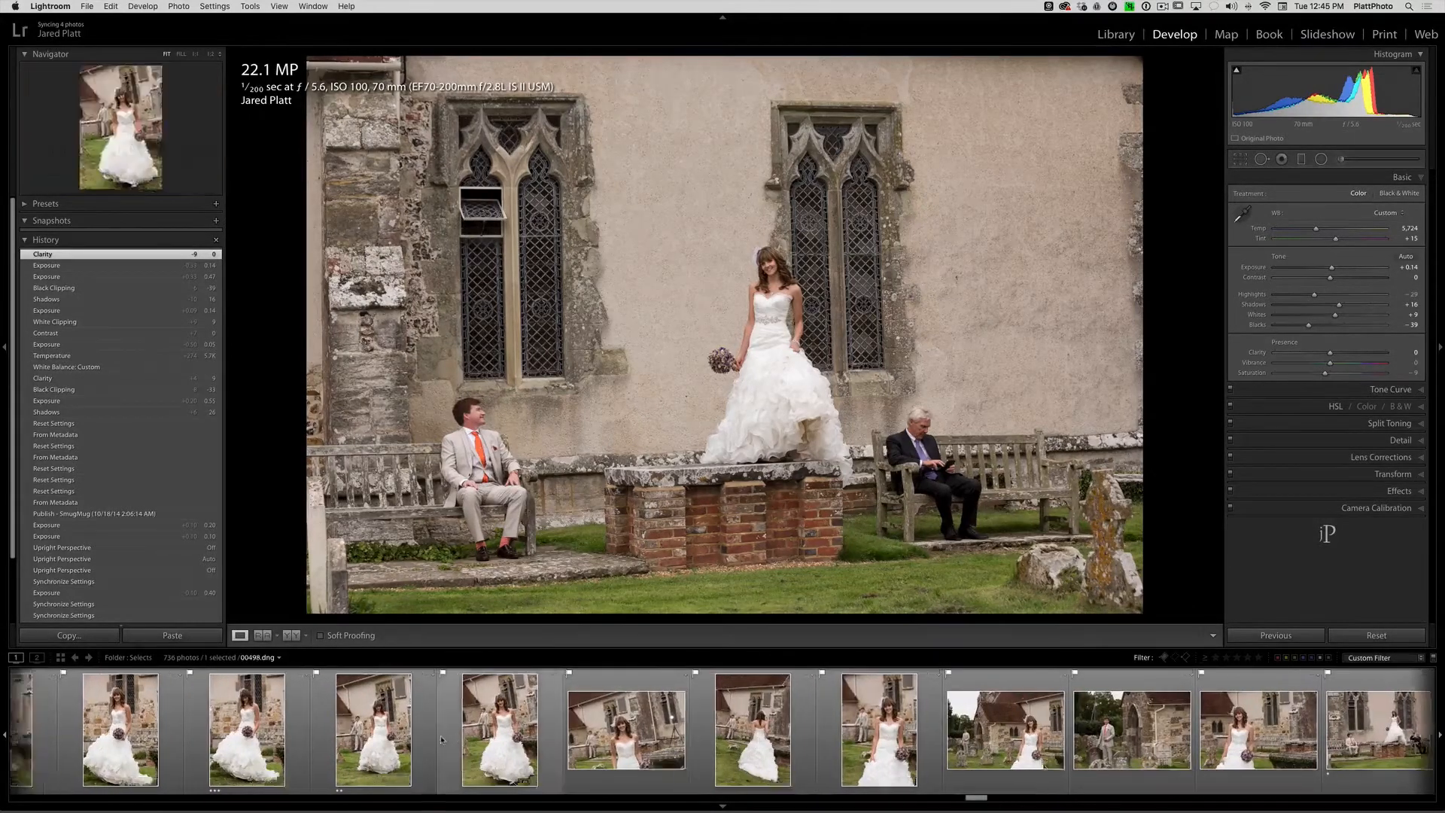
scroll(442, 740, "up", 2)
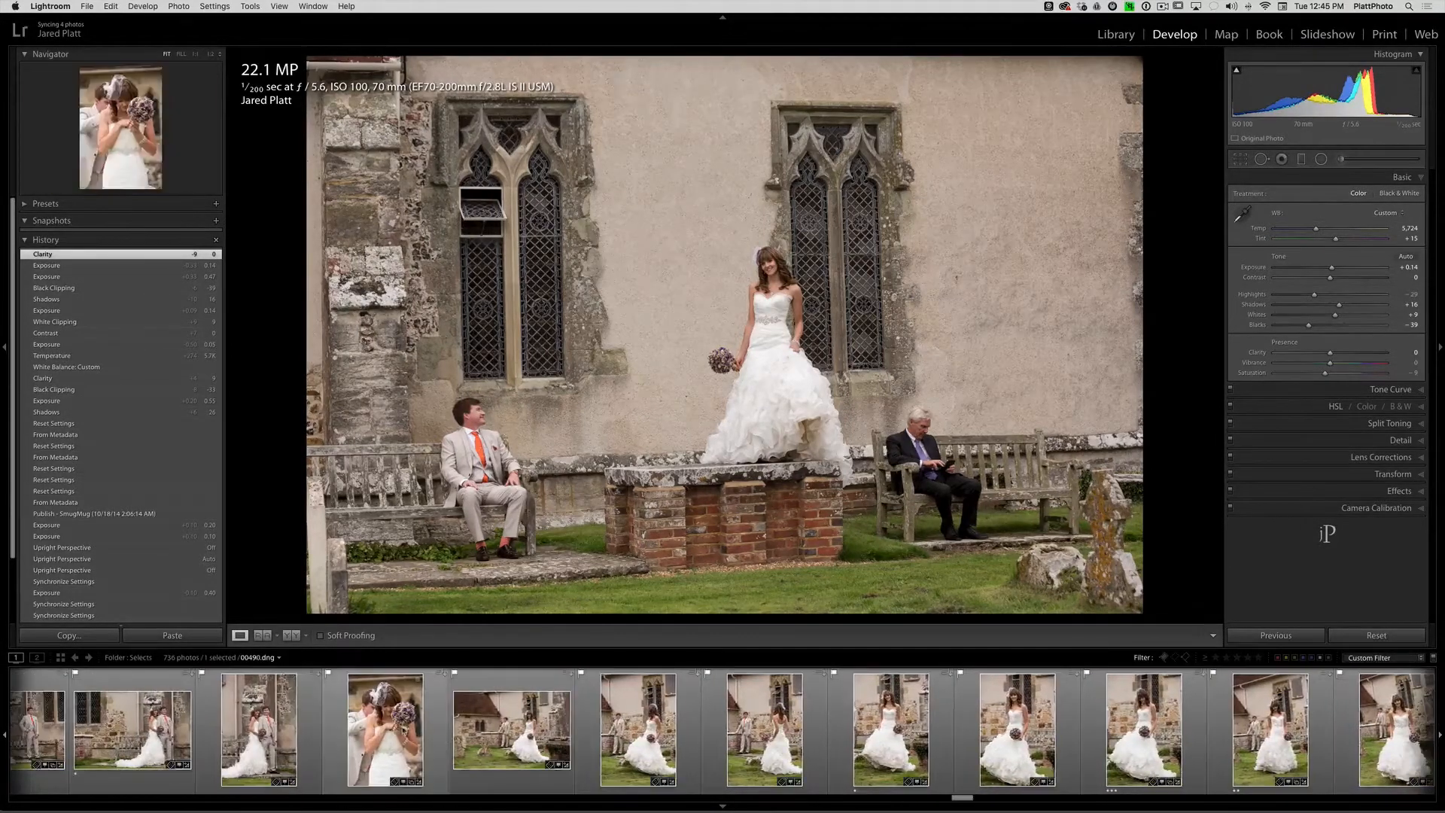
left_click(385, 730)
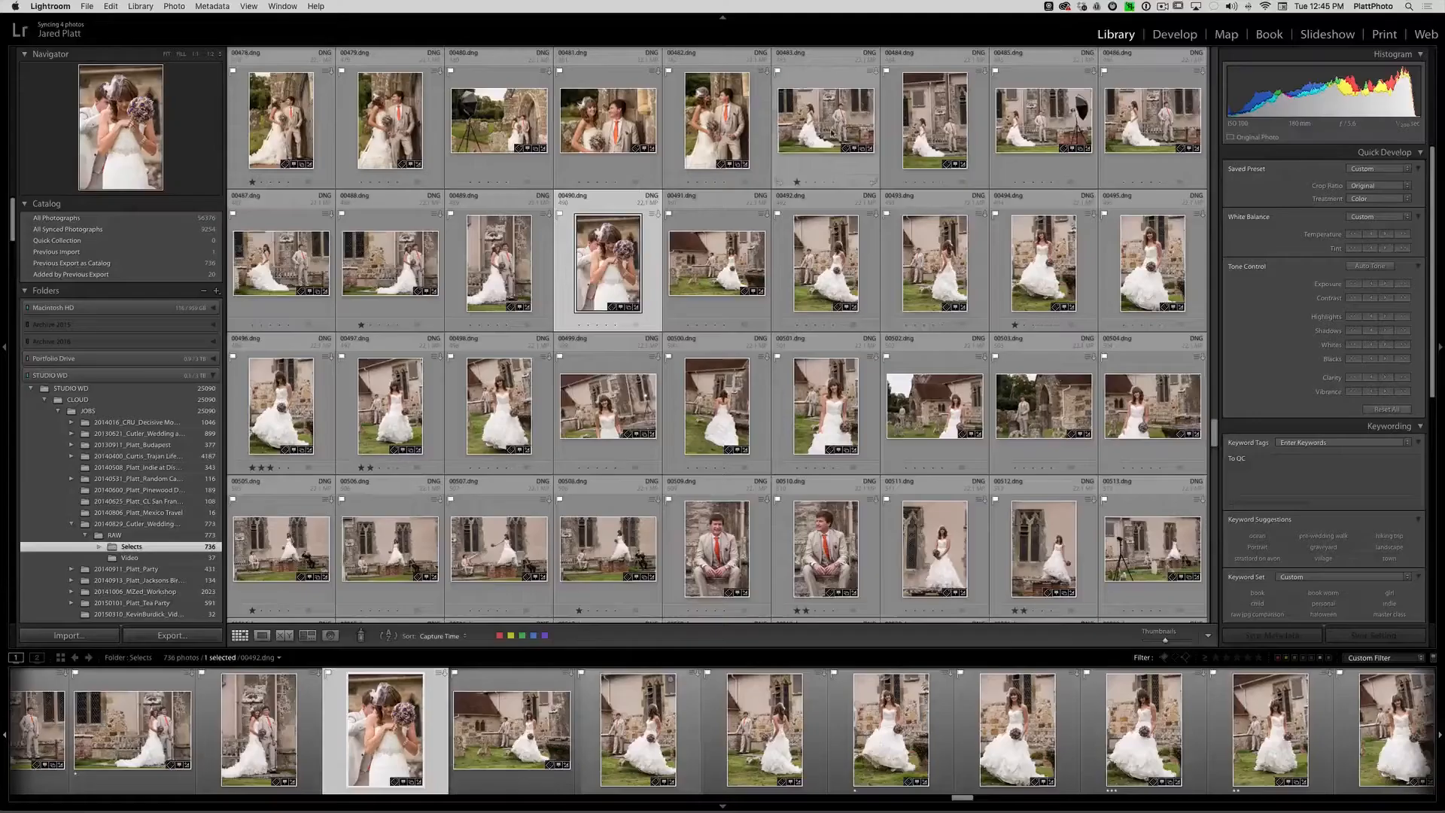
- Select the range of photos from 00483.dng to 00517.dng in the Library grid
left_click(860, 180)
scroll(843, 339, "down", 3)
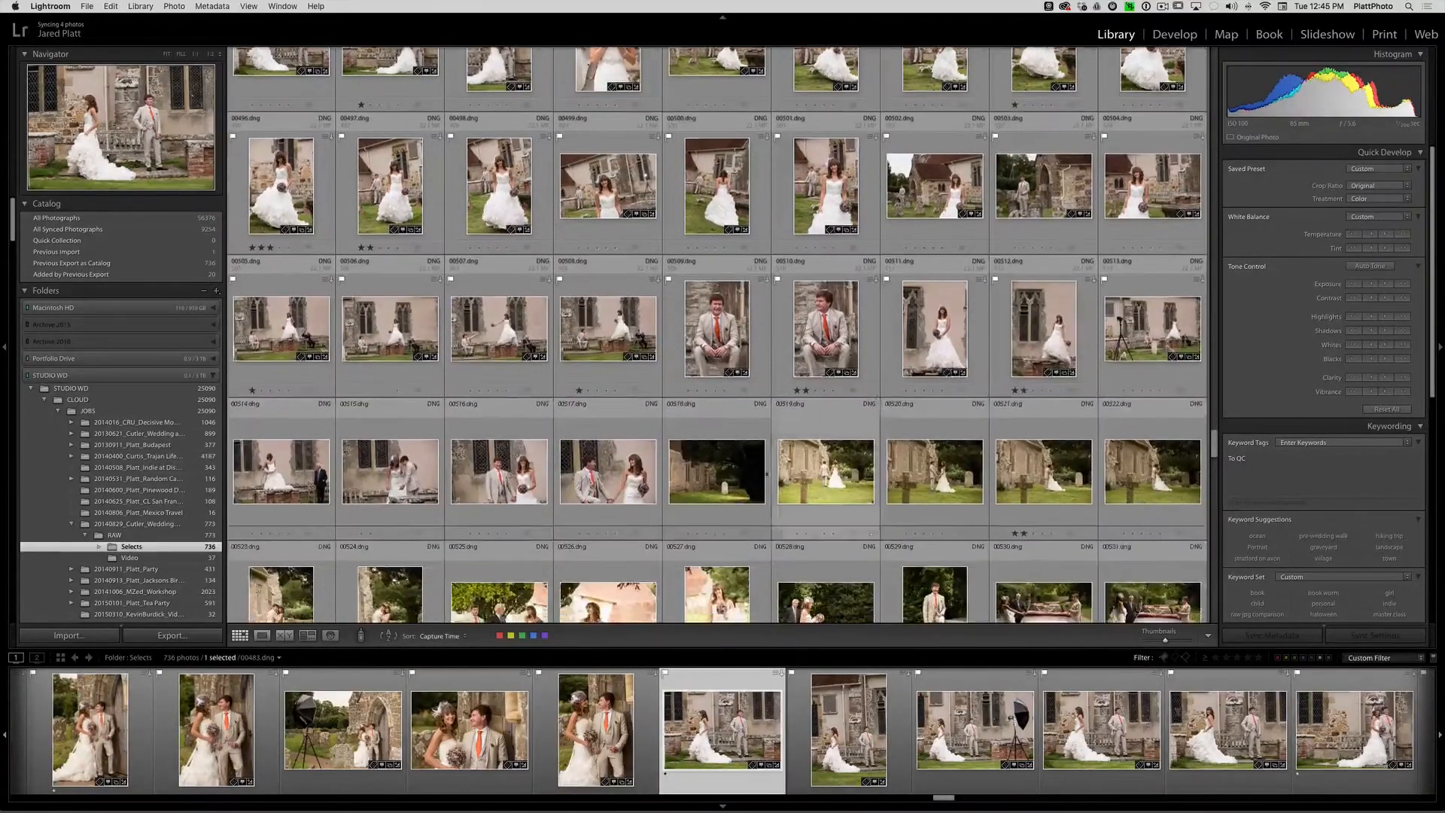
left_click(612, 471, "shift")
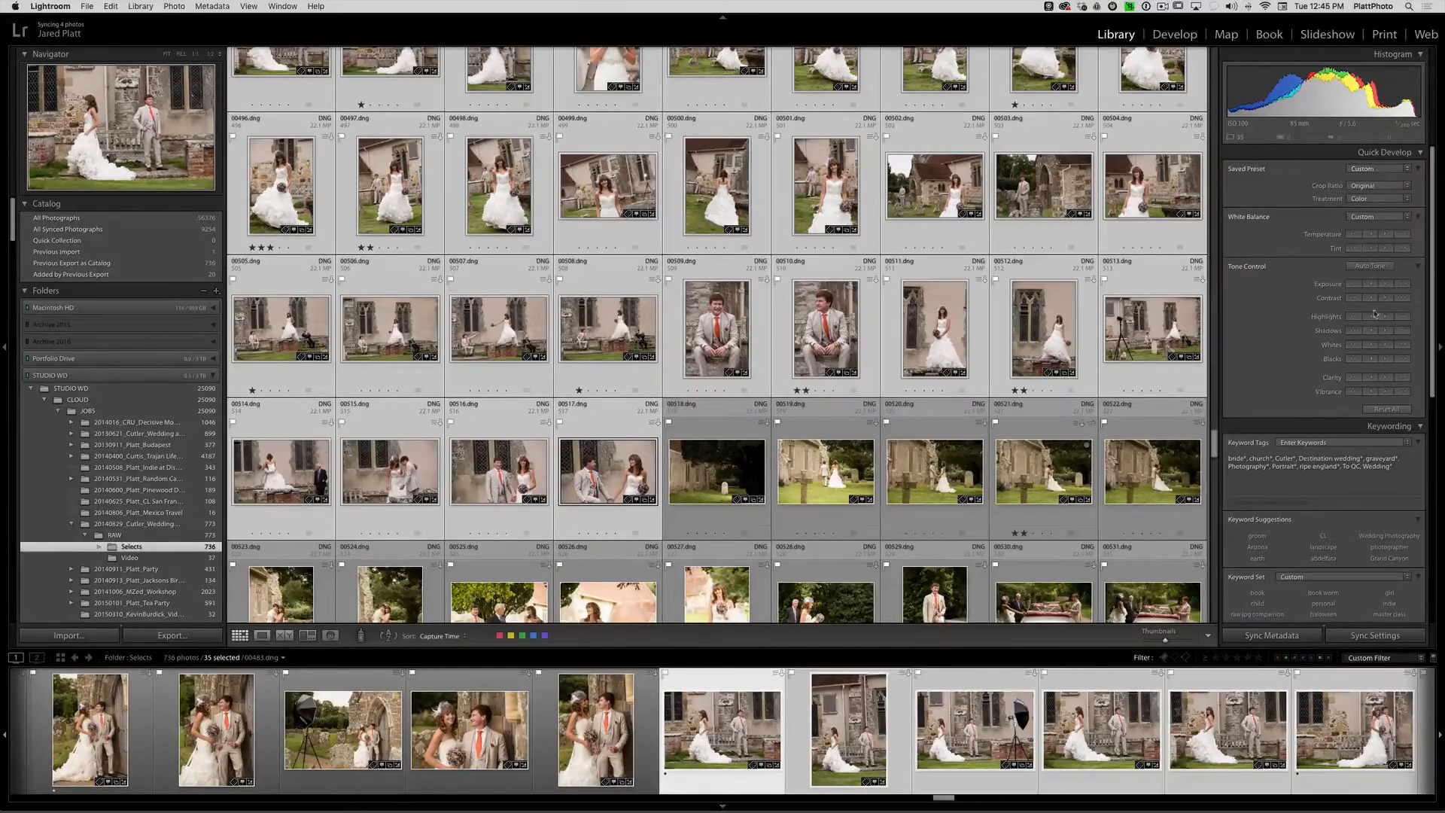
- Increase the exposure, contrast and vibrance of all selected photos relative to their existing settings with Quick Develop
scroll(1129, 308, "up", 3)
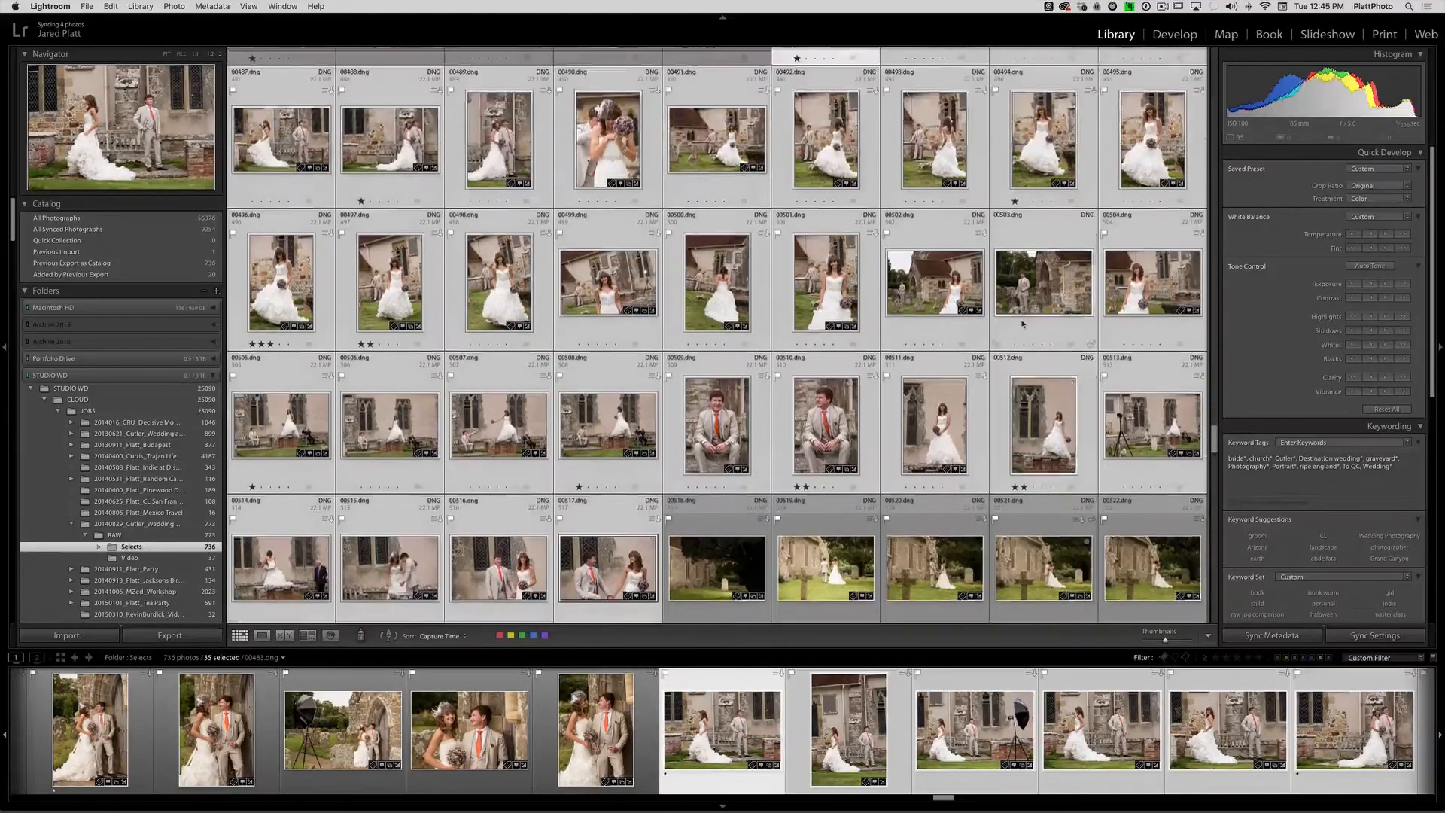
left_click(1385, 285)
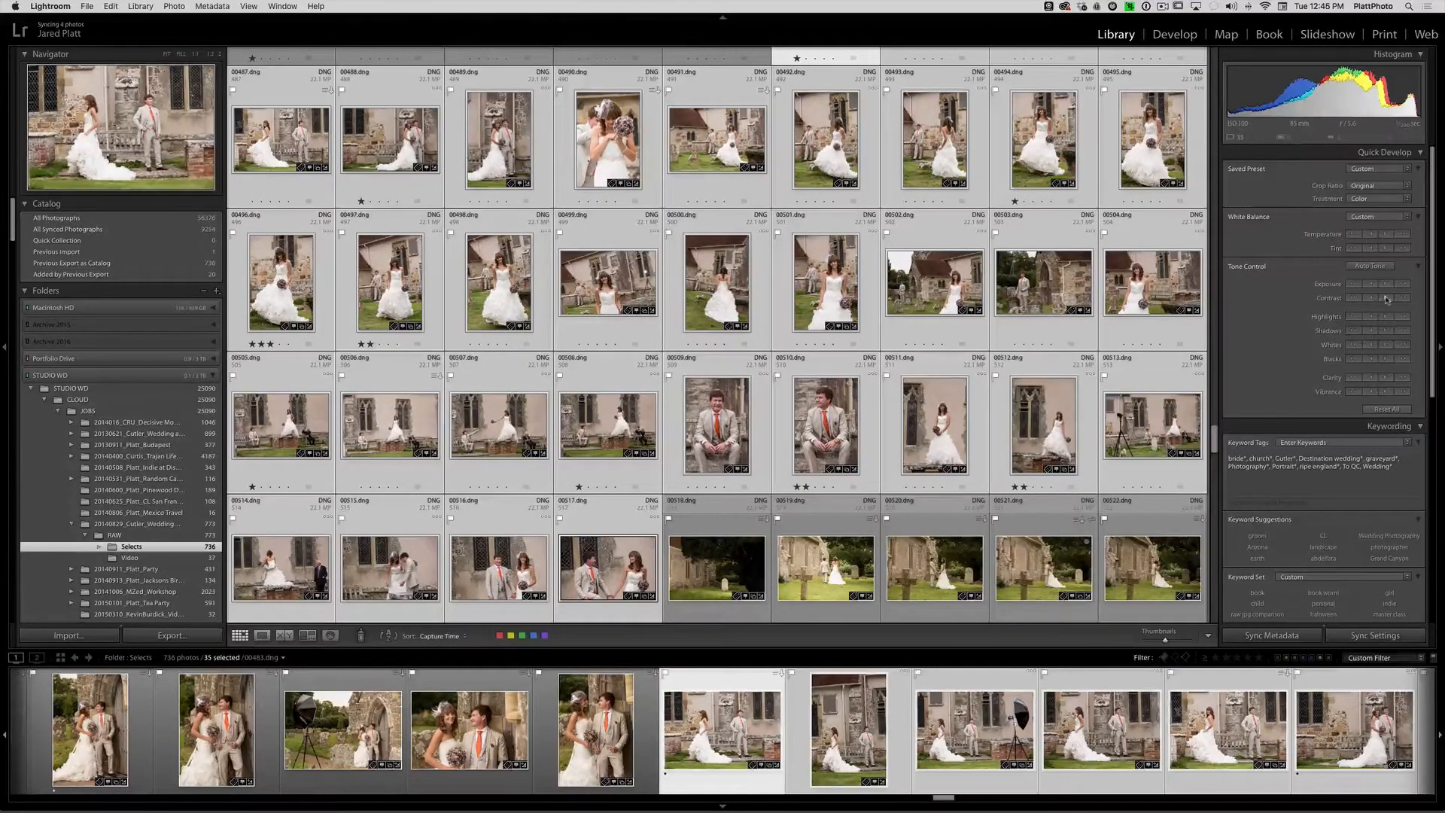
left_click(1386, 299)
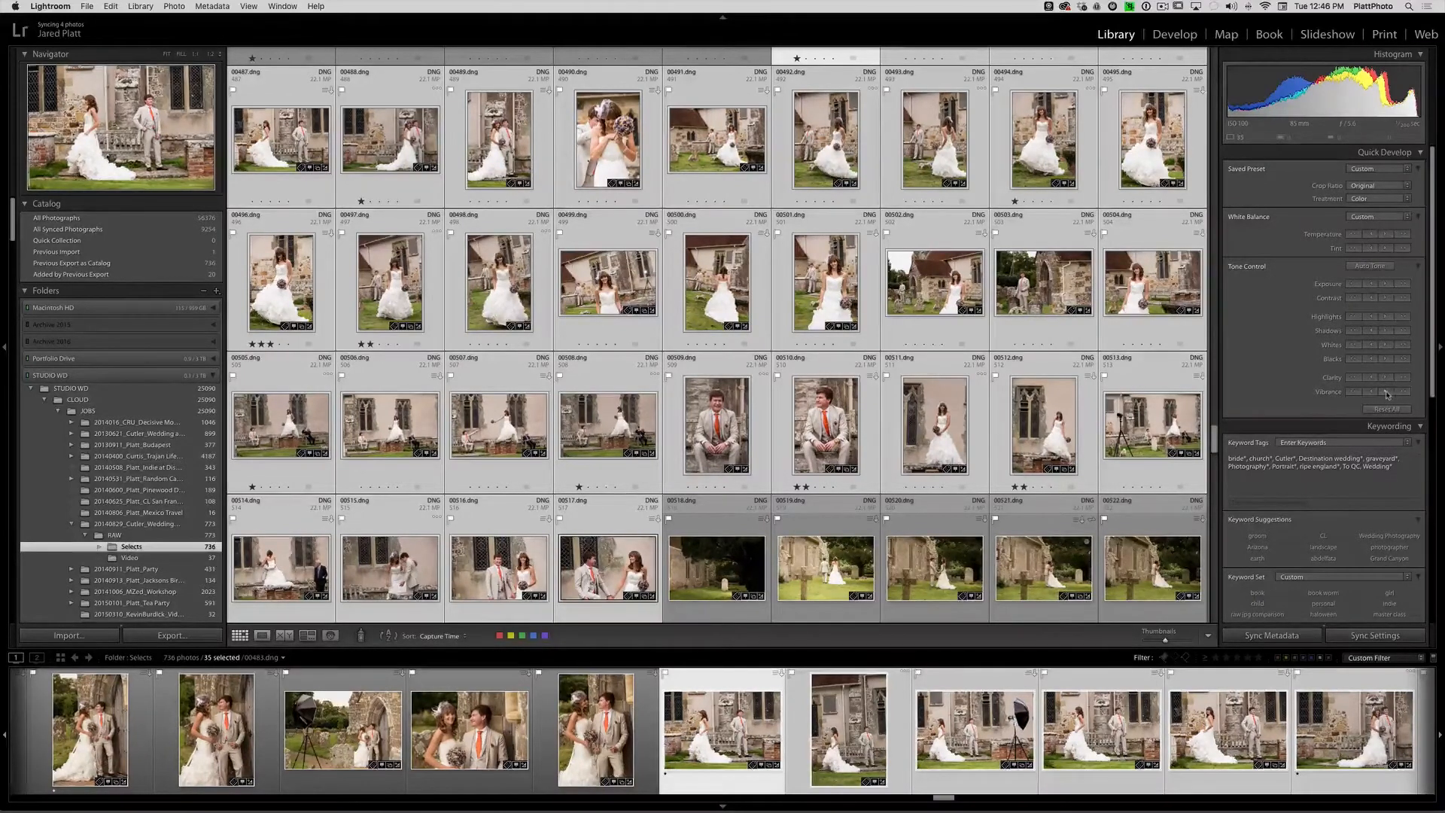
left_click(1387, 392)
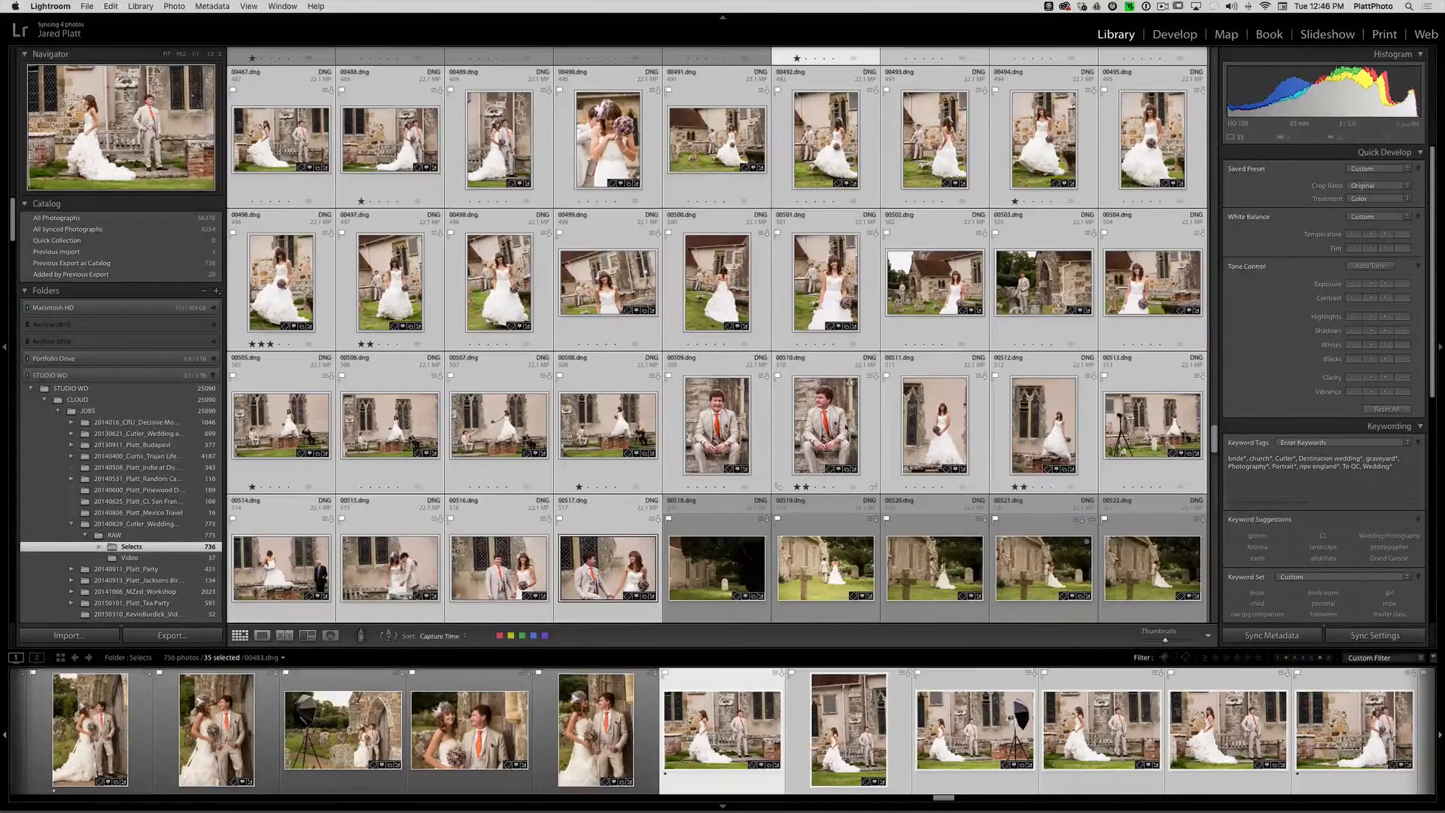
- Examine the adjusted photos 00510.dng, 00507.dng and 00503.dng one after another in Loupe view
double_click(846, 427)
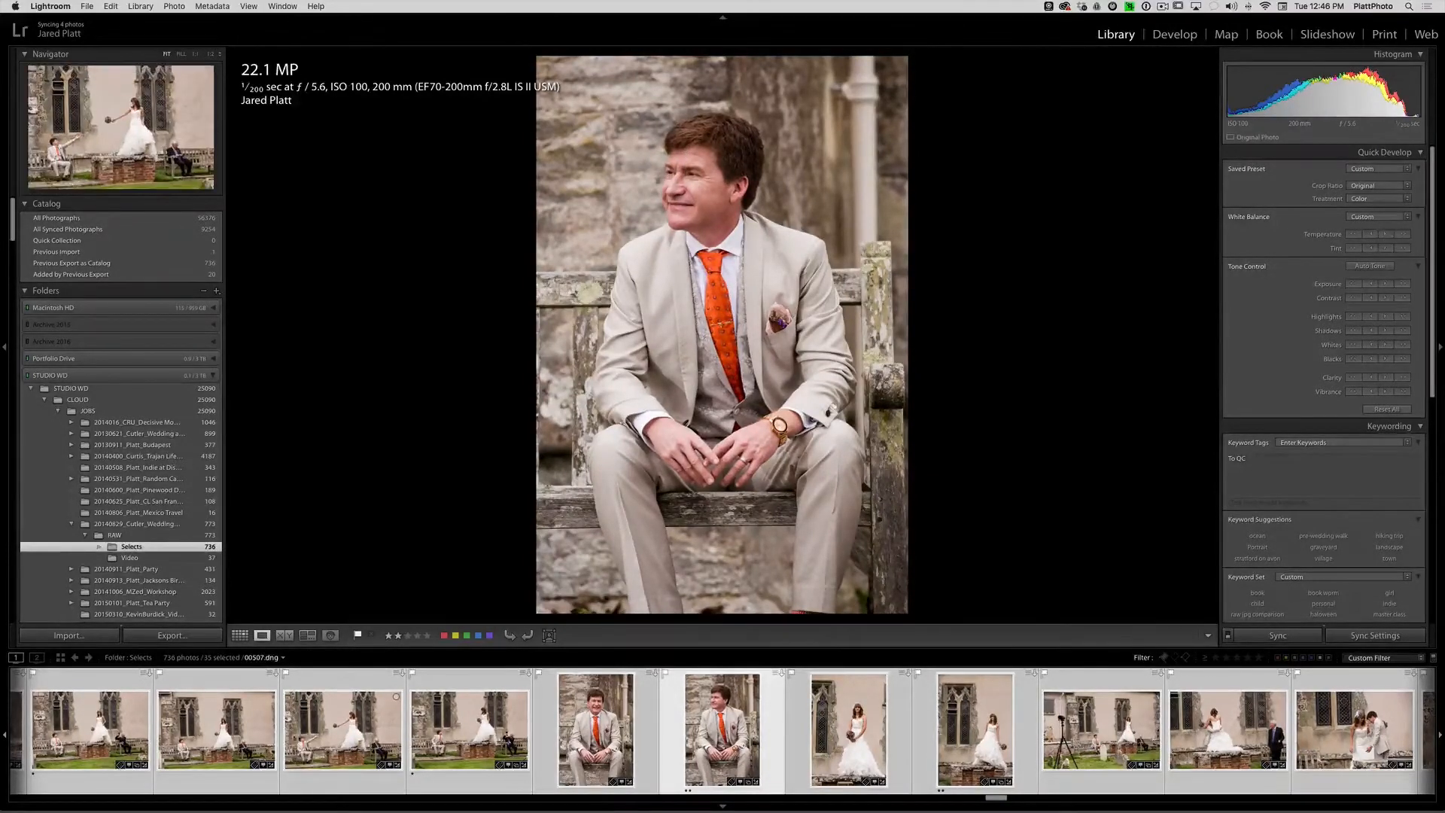
left_click(342, 728)
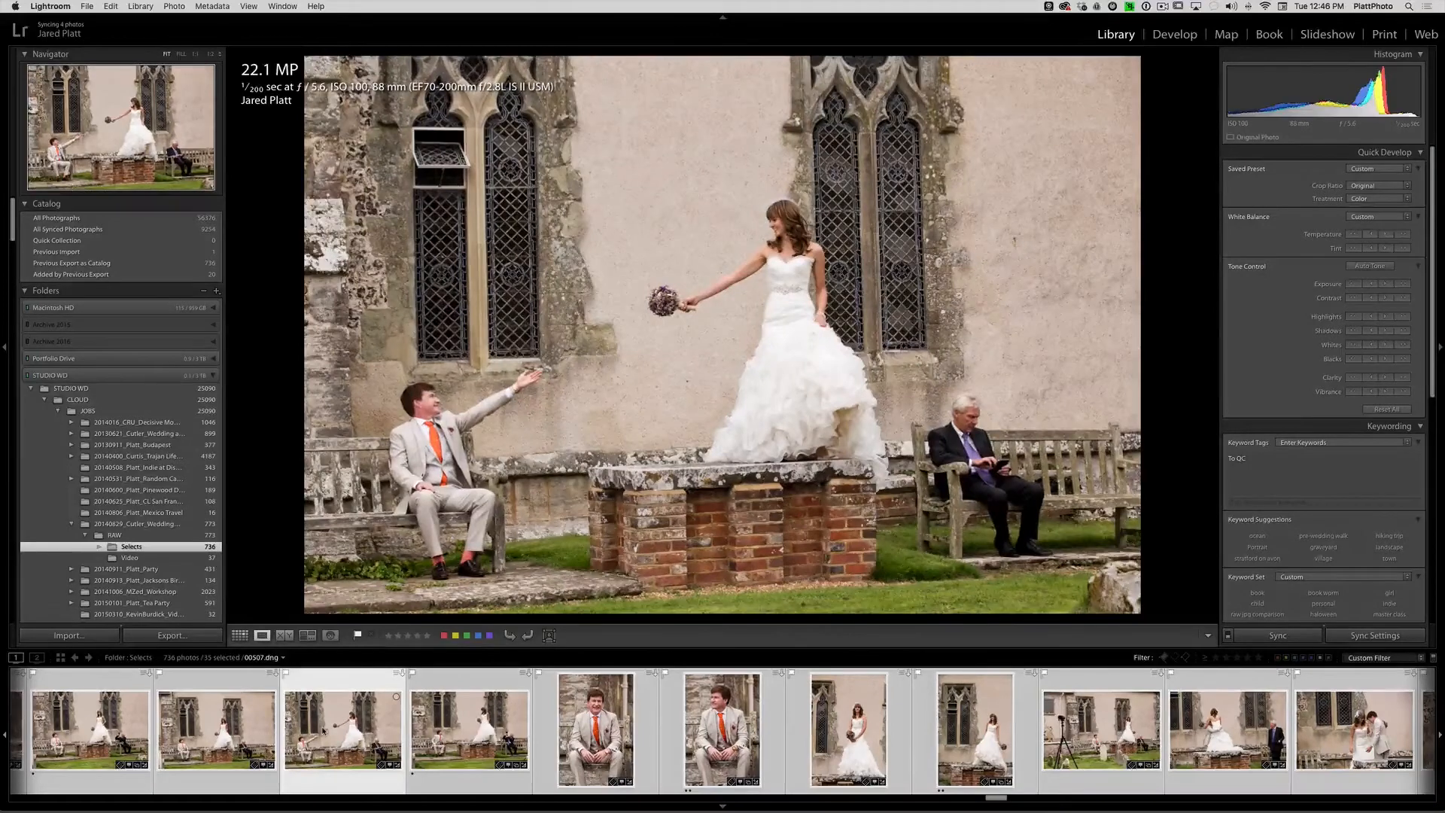
scroll(181, 728, "up", 3)
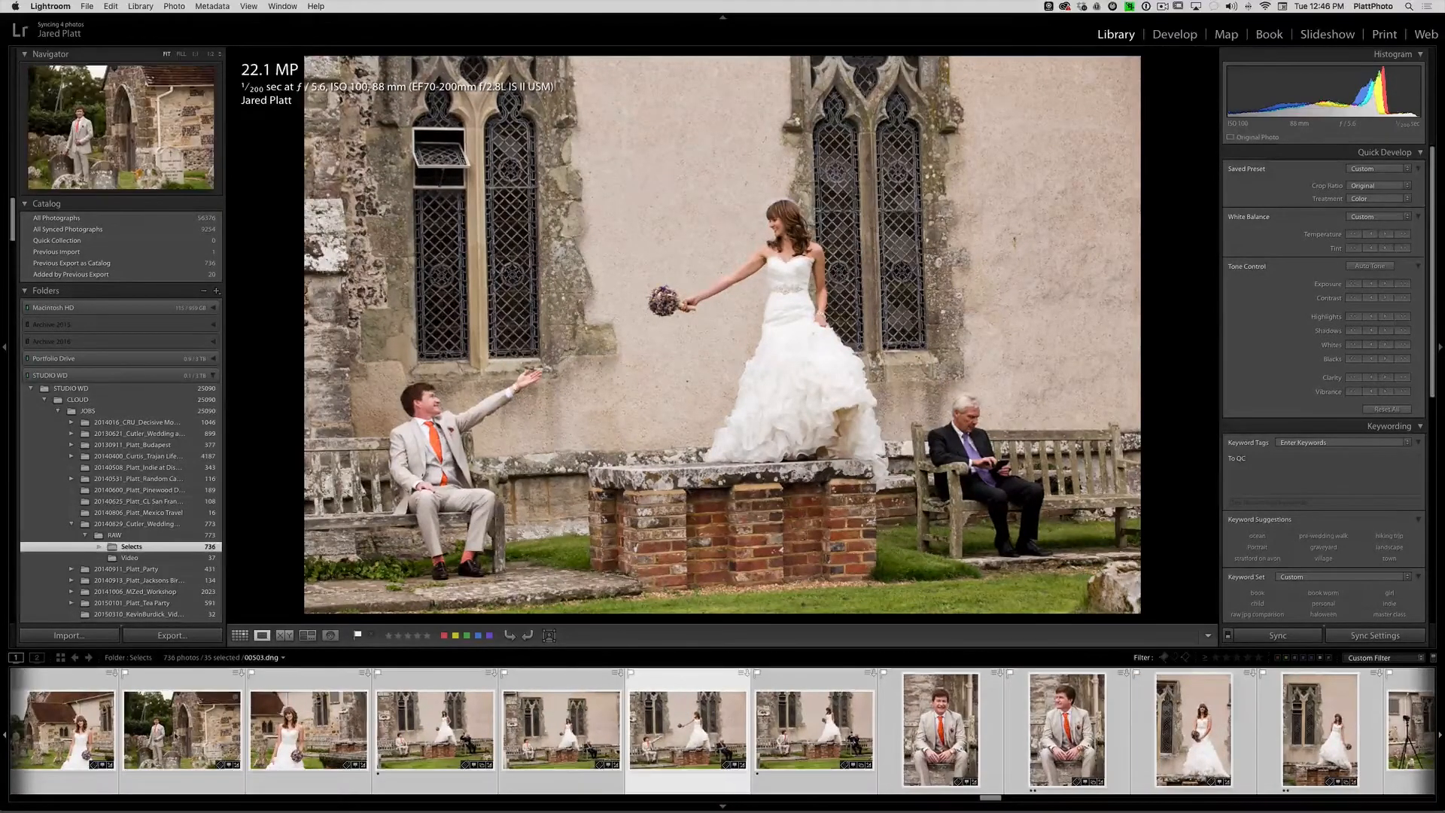
left_click(181, 728)
scroll(178, 730, "up", 4)
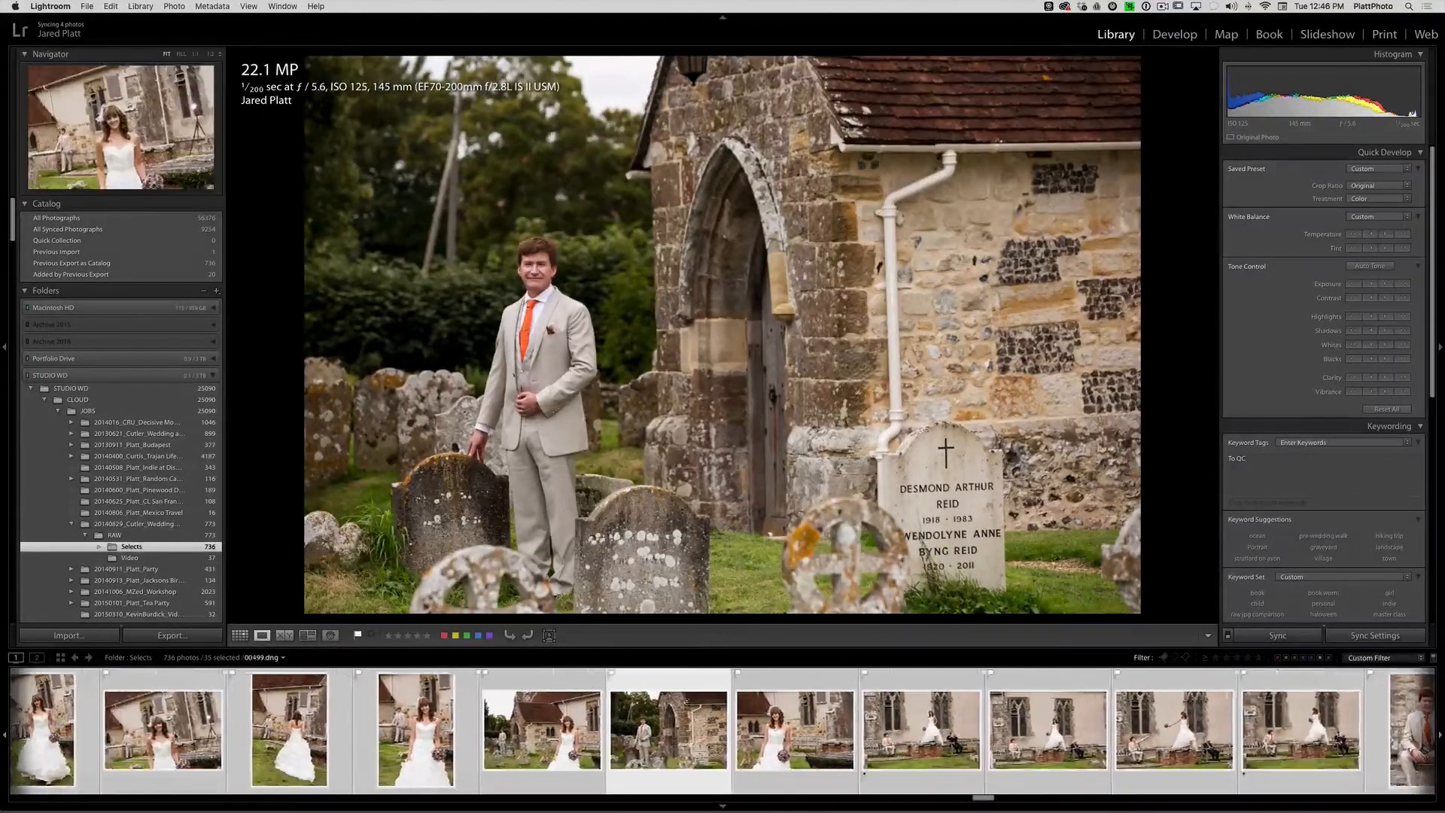